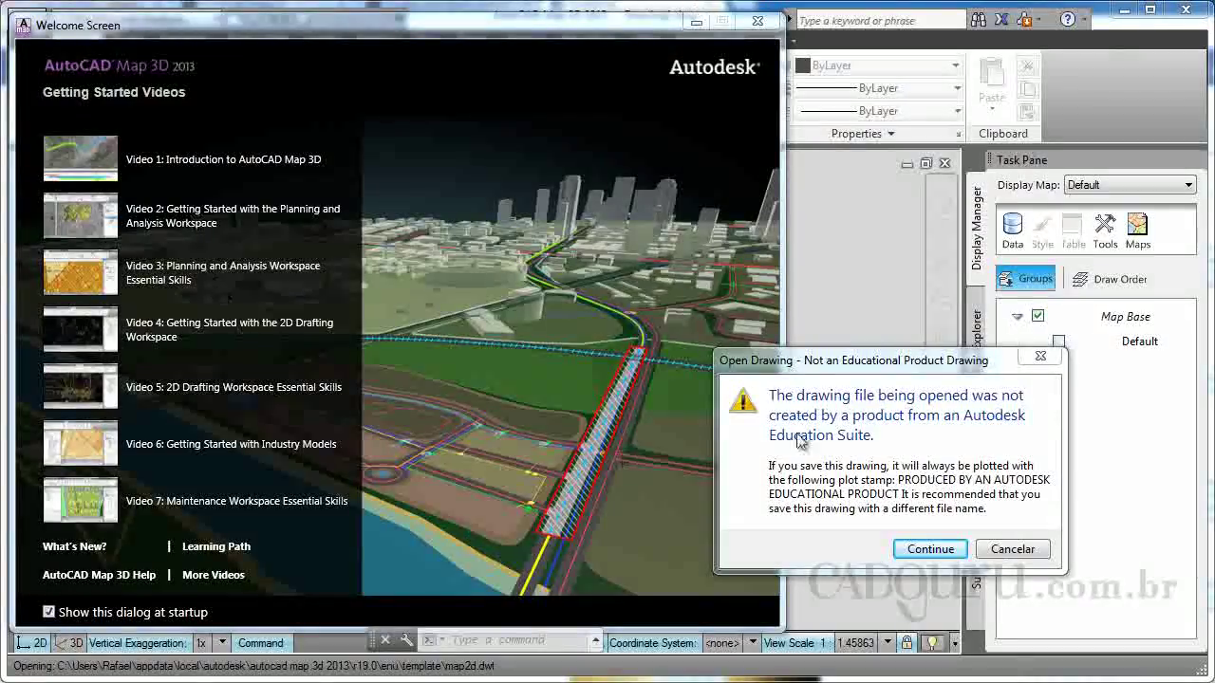
- Move the 'Not an Educational Product Drawing' warning from map2d.dwt toward the screen centre
{"action": "left_click_drag", "start_coordinate": [883, 361], "coordinate": [681, 225]}
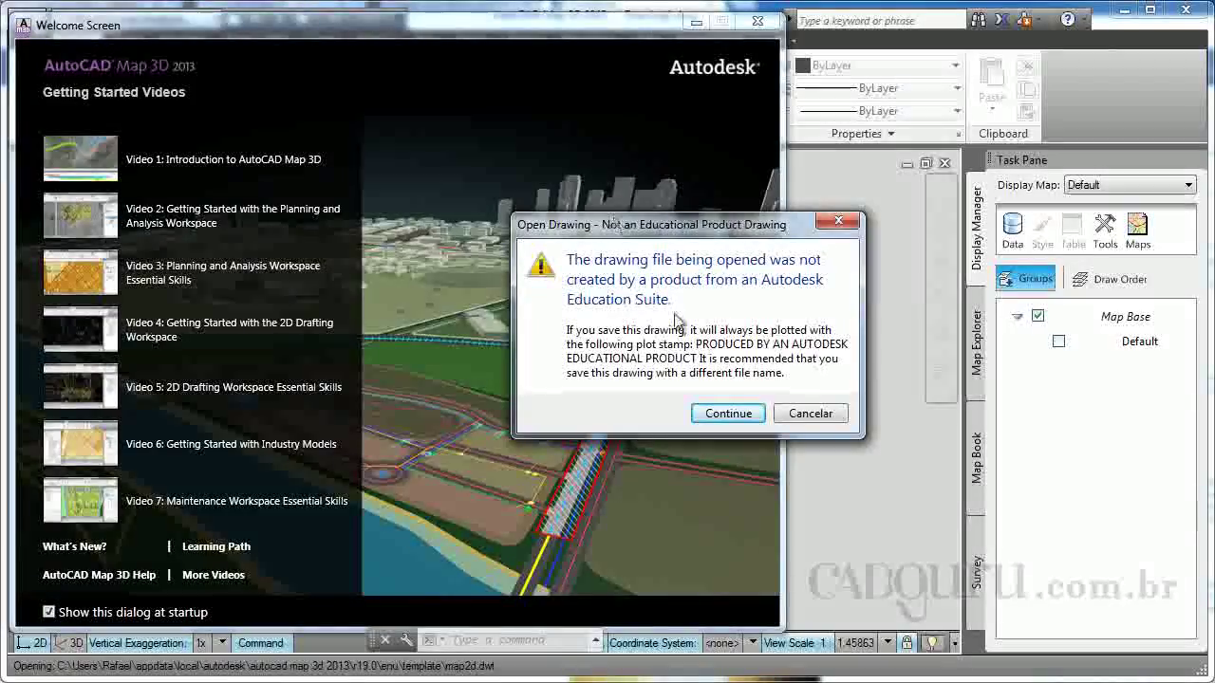
- Continue past the educational warning, stop the Welcome Screen showing at startup, and close it
{"action": "left_click", "coordinate": [714, 422]}
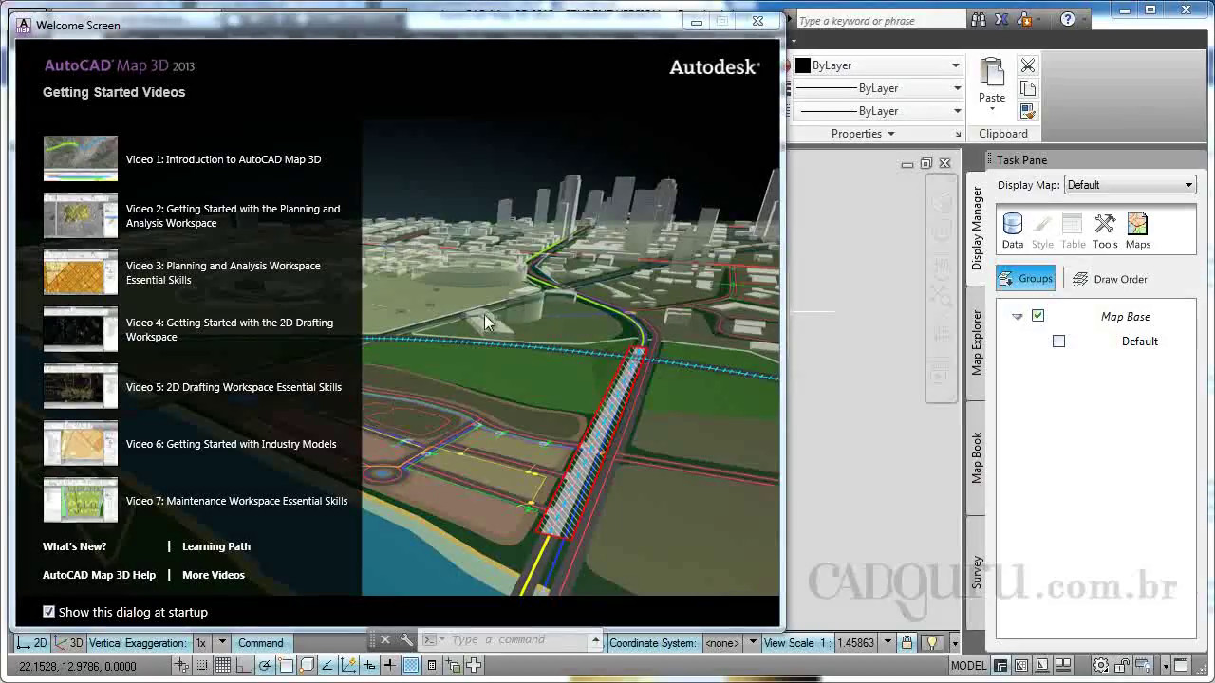
{"action": "mouse_move", "coordinate": [334, 32]}
{"action": "left_mouse_down"}
{"action": "mouse_move", "coordinate": [543, 52]}
{"action": "mouse_move", "coordinate": [542, 40]}
{"action": "left_mouse_up"}
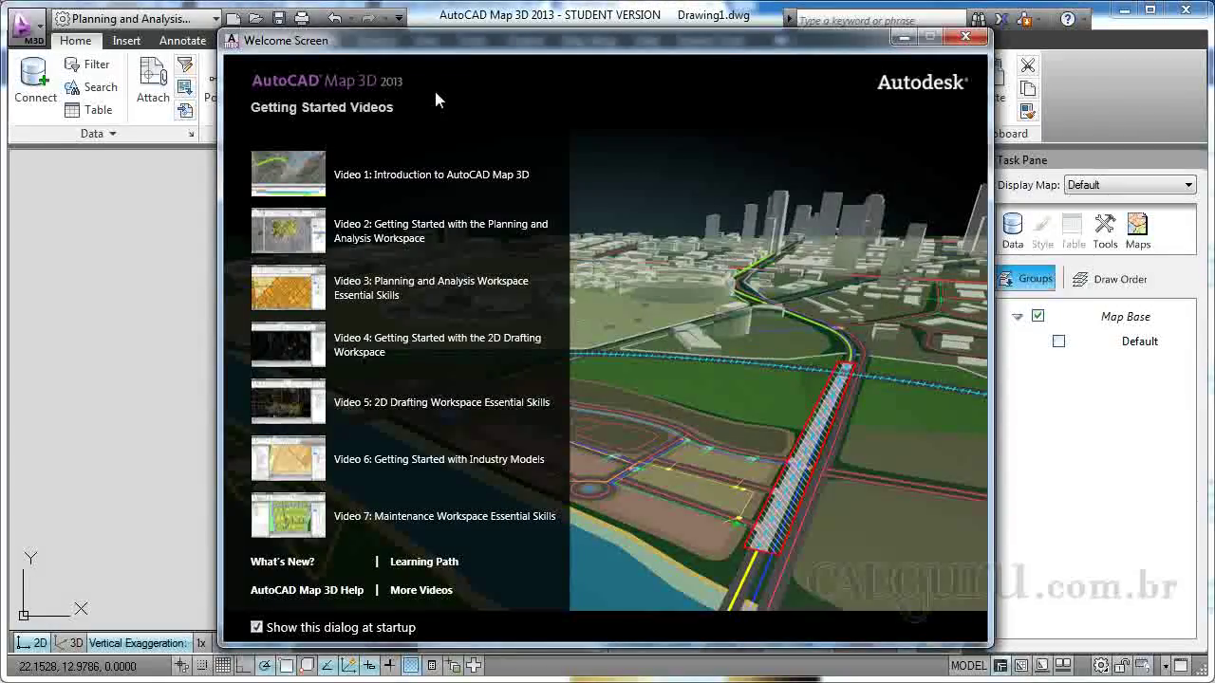
{"action": "left_click", "coordinate": [258, 628]}
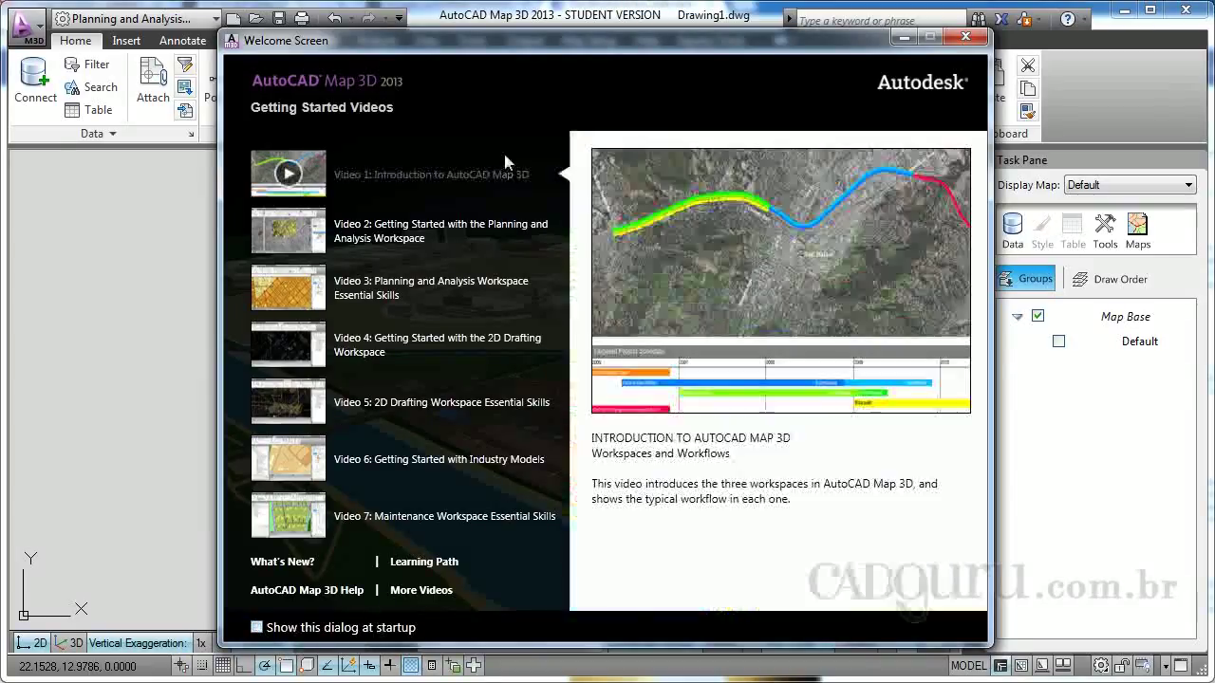
{"action": "left_click", "coordinate": [256, 627]}
{"action": "left_click", "coordinate": [966, 37]}
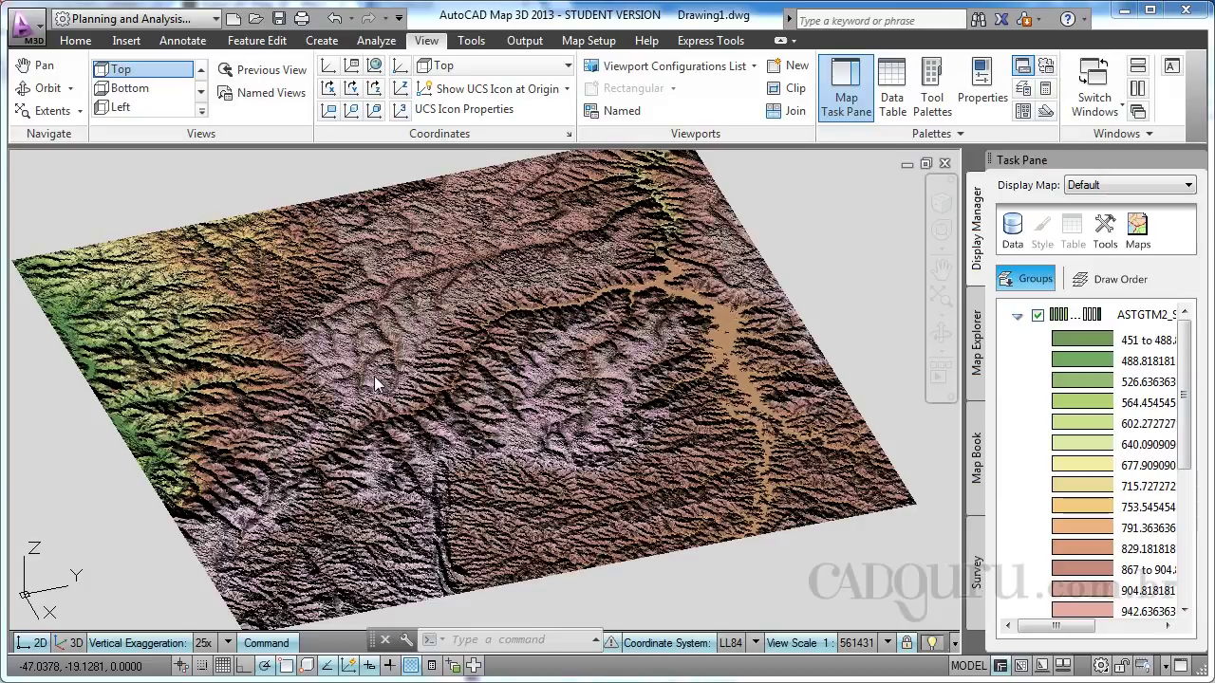
- Show the Analyze ribbon tools alongside the contextual Raster Layer tab
{"action": "left_click", "coordinate": [376, 40]}
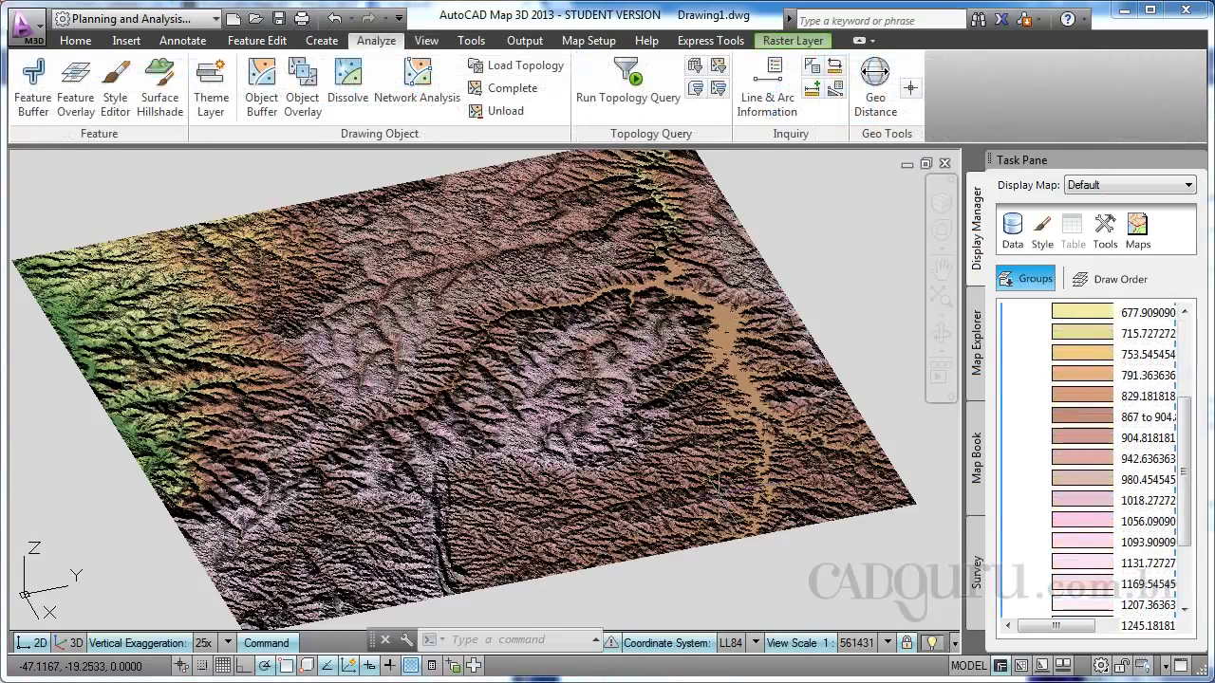